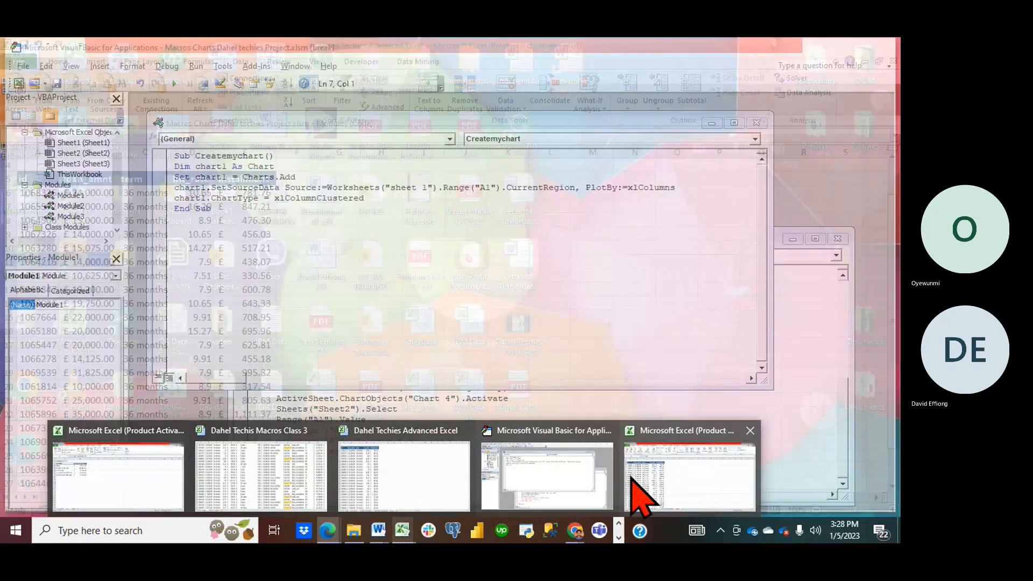
- Switch to the Dahel Techies Advanced Excel workbook and check that the Analysis ToolPak is enabled among the Excel add-ins
click(667, 487)
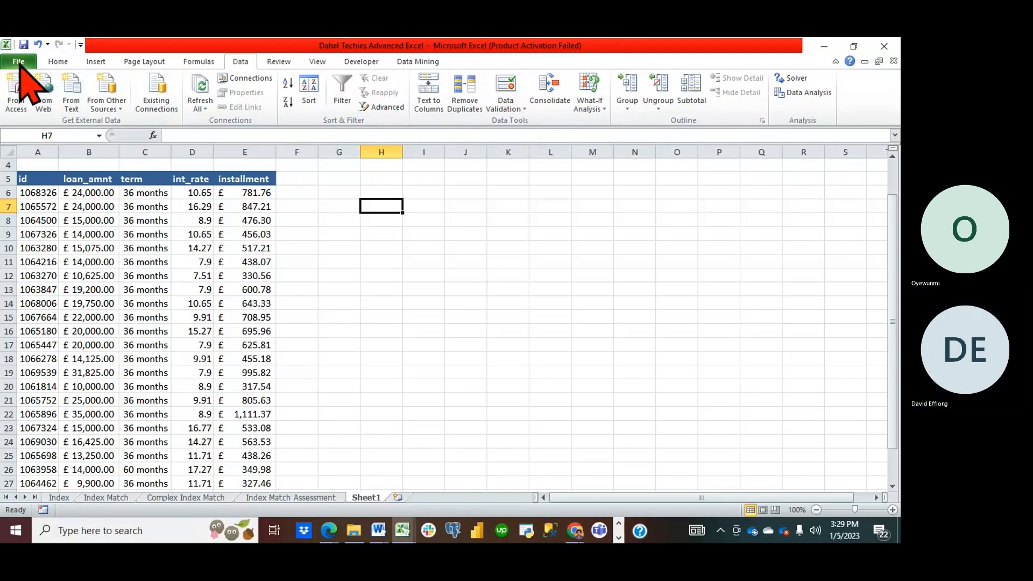
click(18, 61)
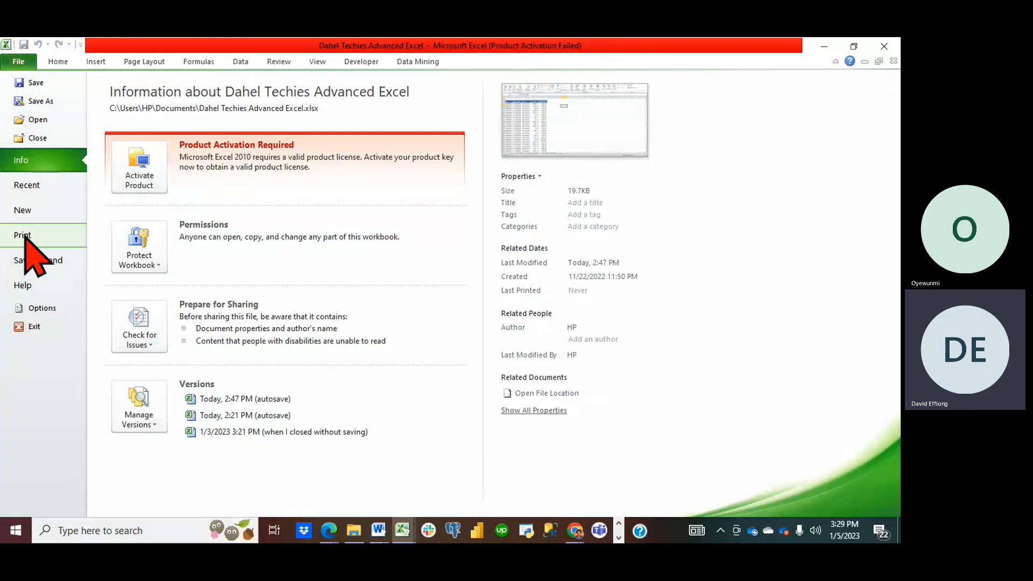
click(42, 307)
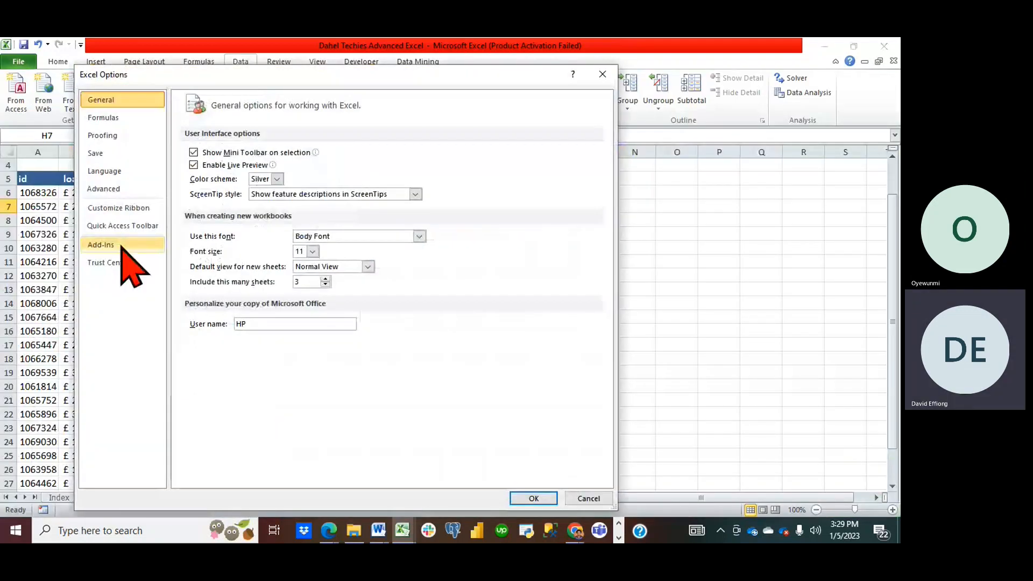
click(121, 246)
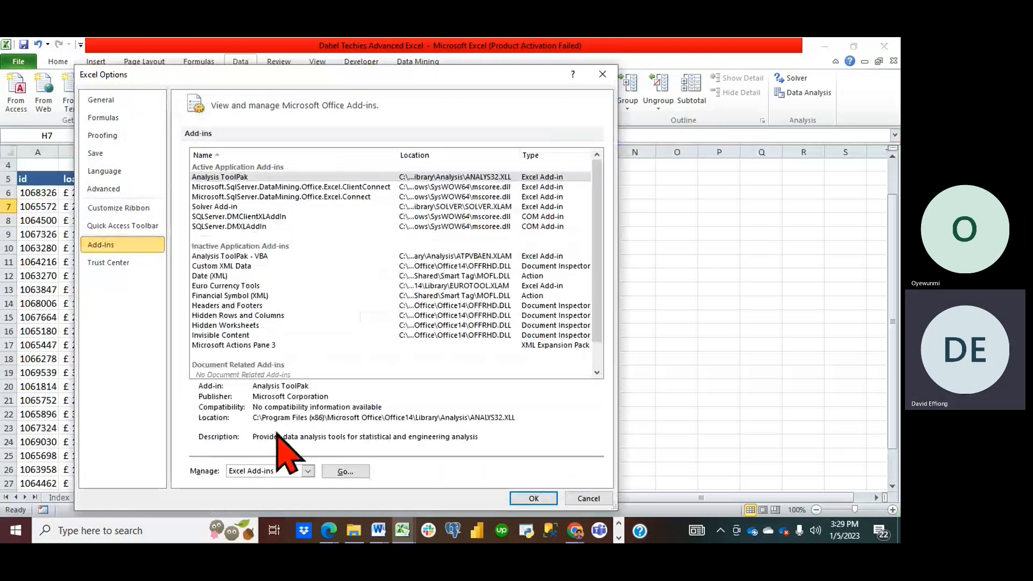
click(343, 472)
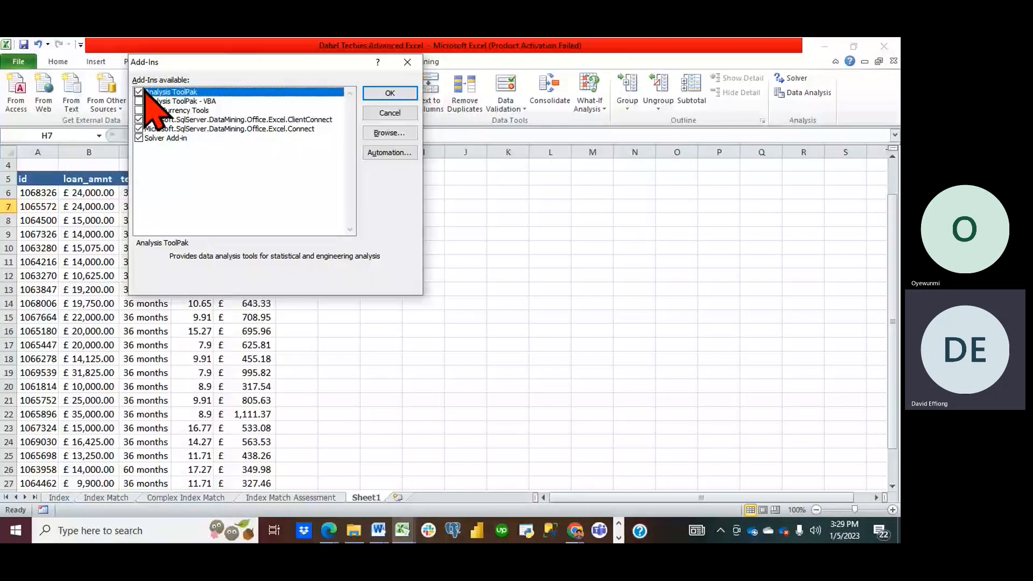
click(389, 94)
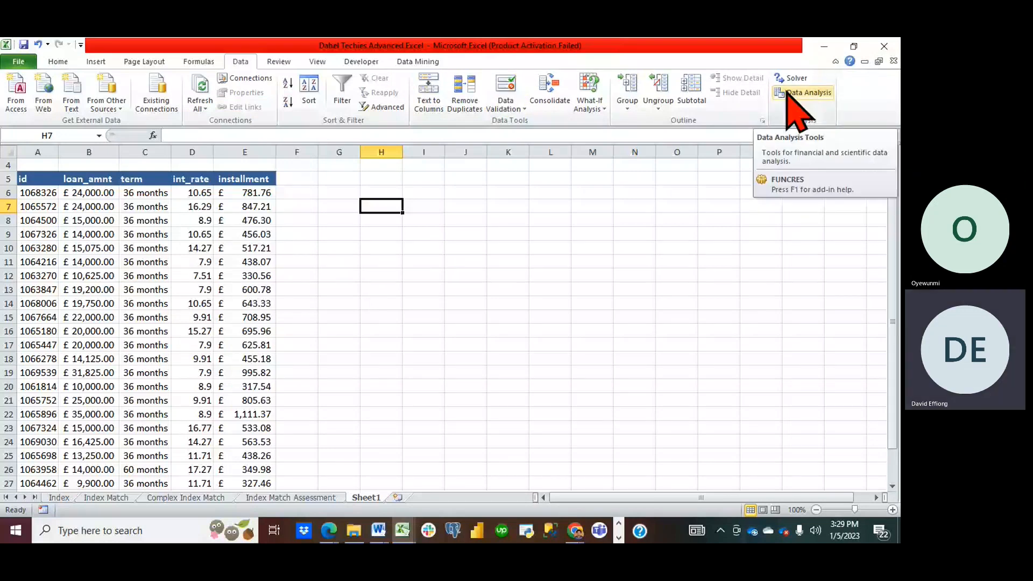
- Open the Data Analysis tools from the installment header and look through the list of available analysis tools
click(245, 178)
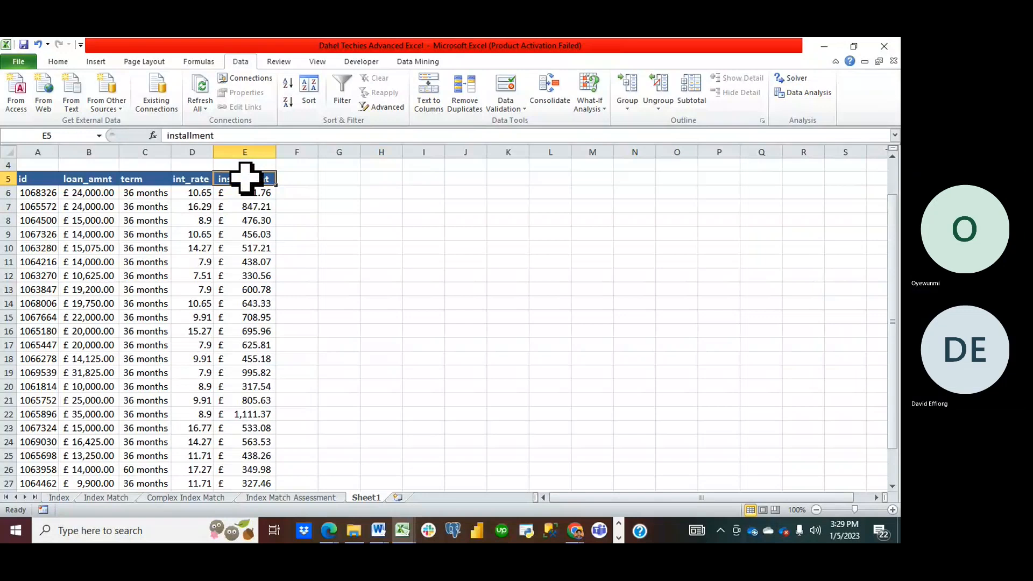
click(795, 92)
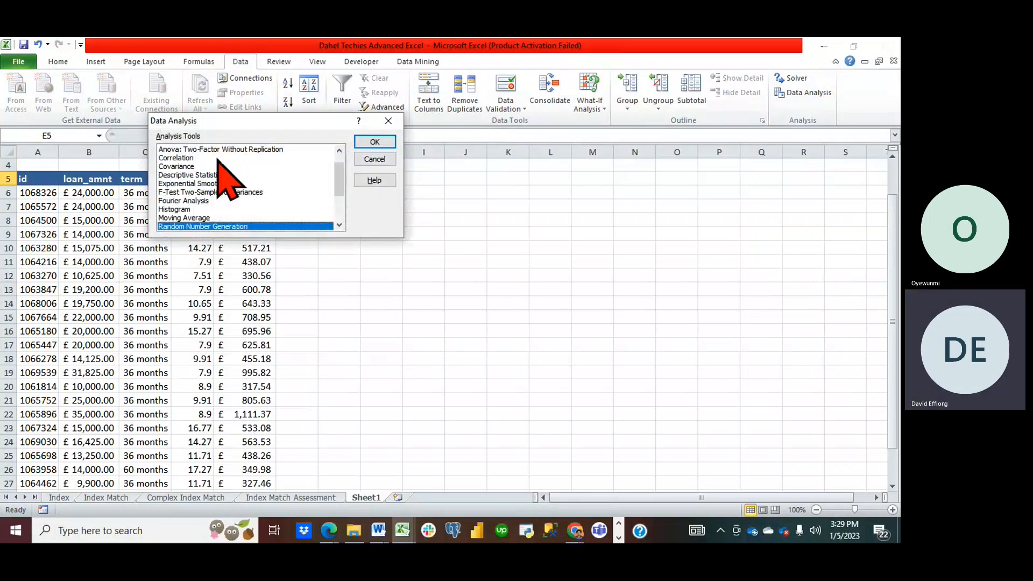
click(340, 224)
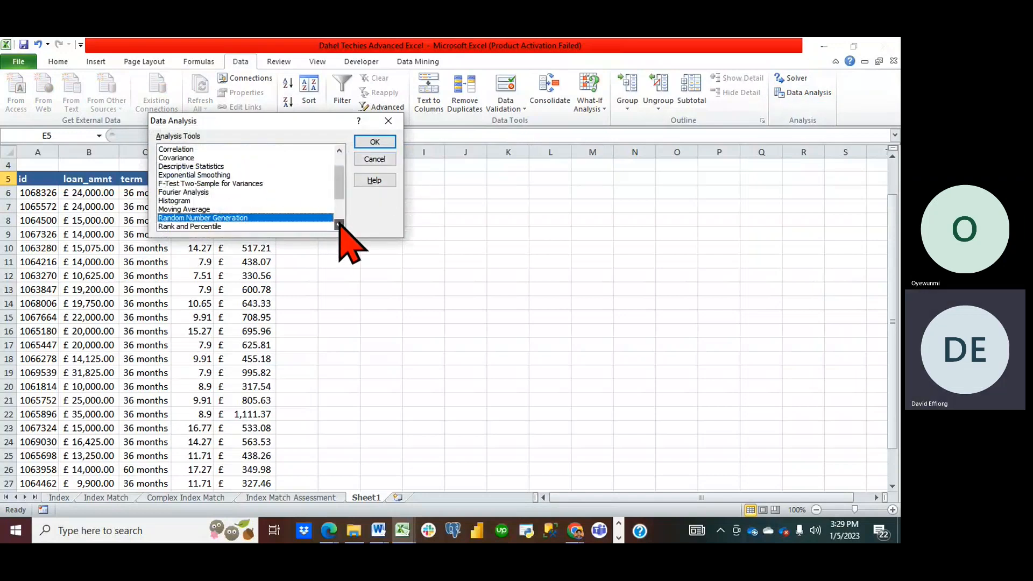
click(340, 224)
click(340, 224)
click(339, 224)
click(340, 224)
click(340, 223)
click(339, 224)
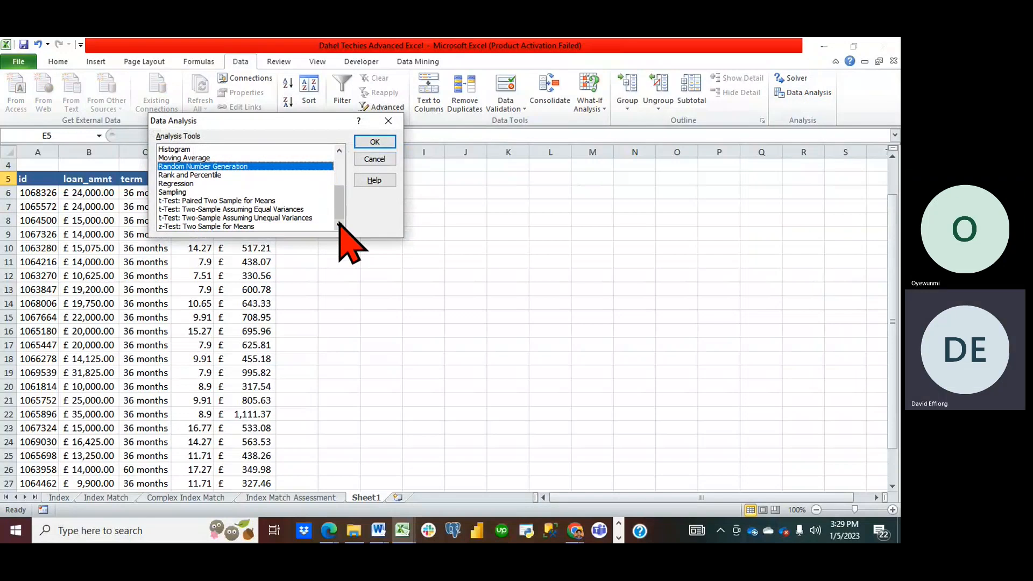
click(339, 151)
click(339, 151)
click(339, 151)
click(339, 151)
click(339, 150)
click(339, 151)
click(340, 151)
click(339, 151)
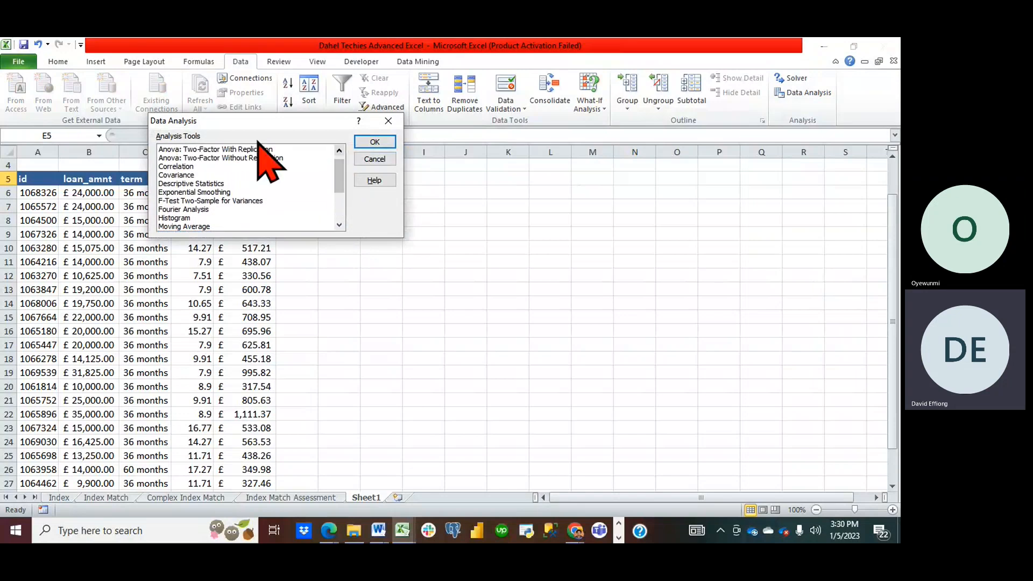
- Start a Descriptive Statistics analysis and set its input range to the installment column, $E$5:$E$30, including the header
click(192, 184)
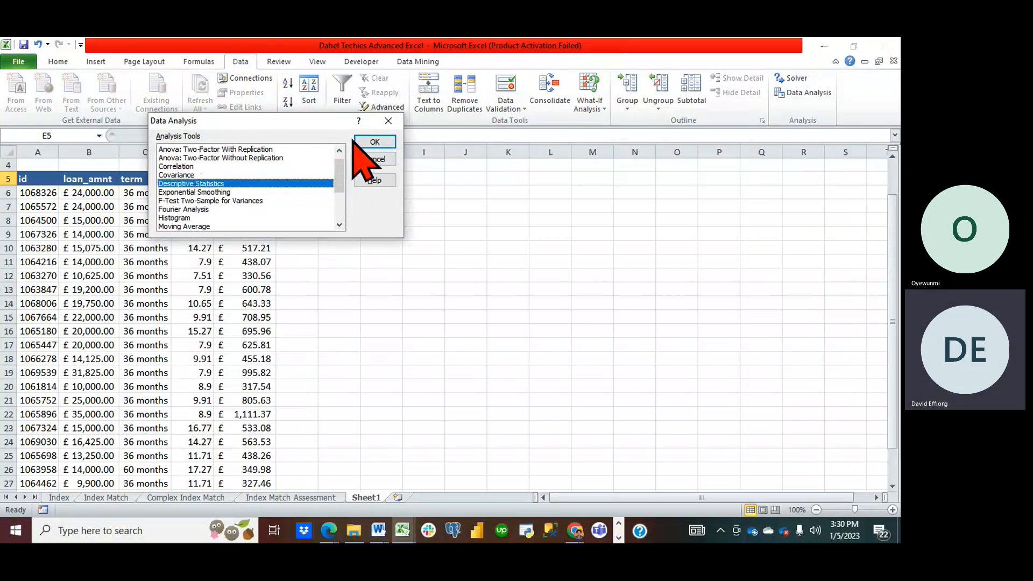
click(374, 142)
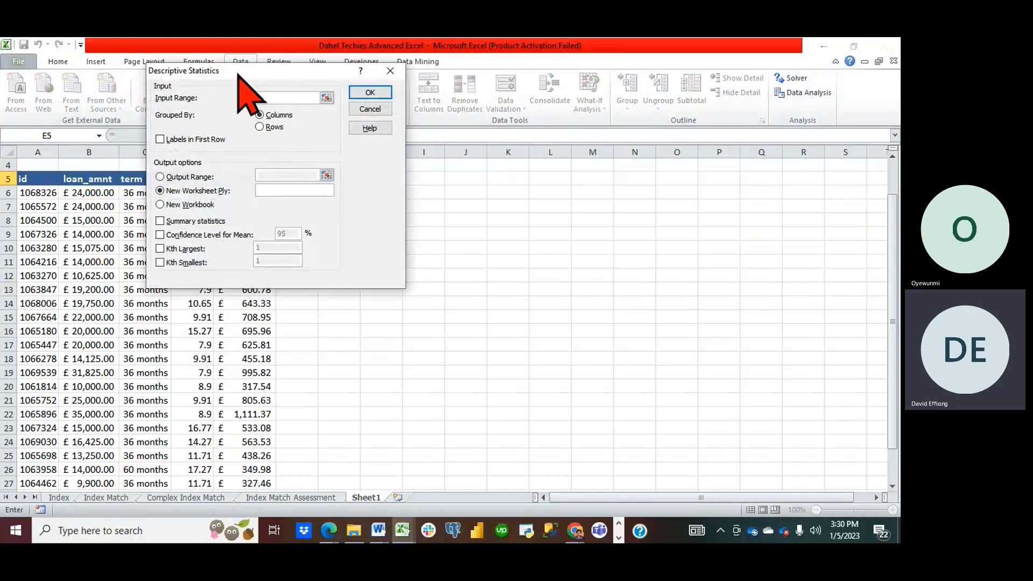
drag(239, 68, 485, 138)
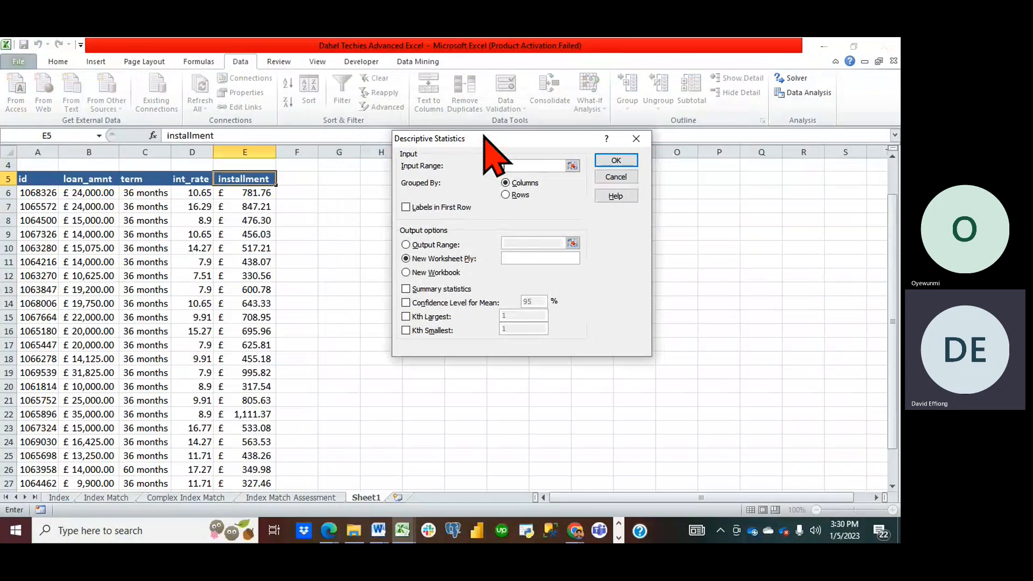
click(520, 165)
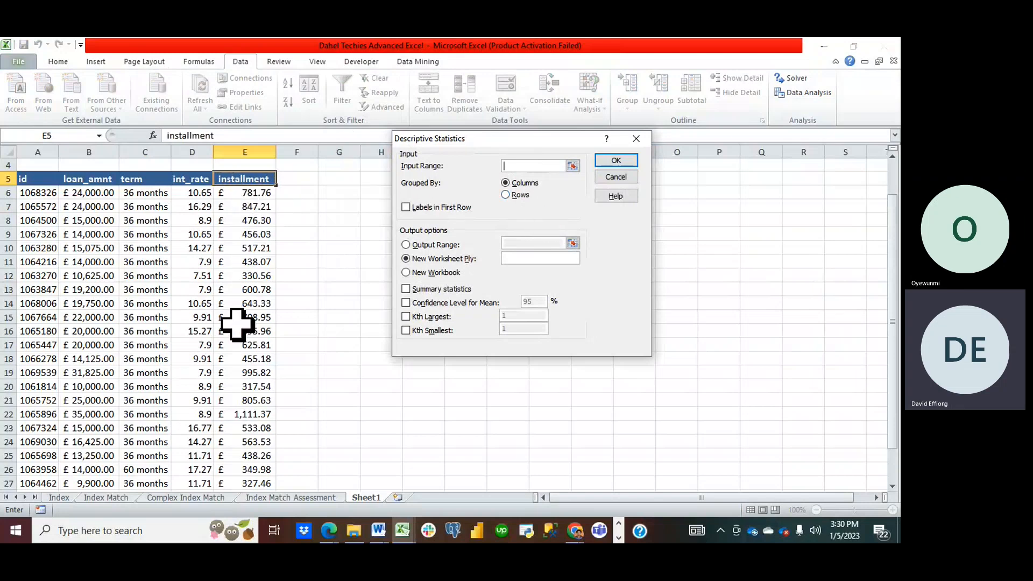
click(238, 180)
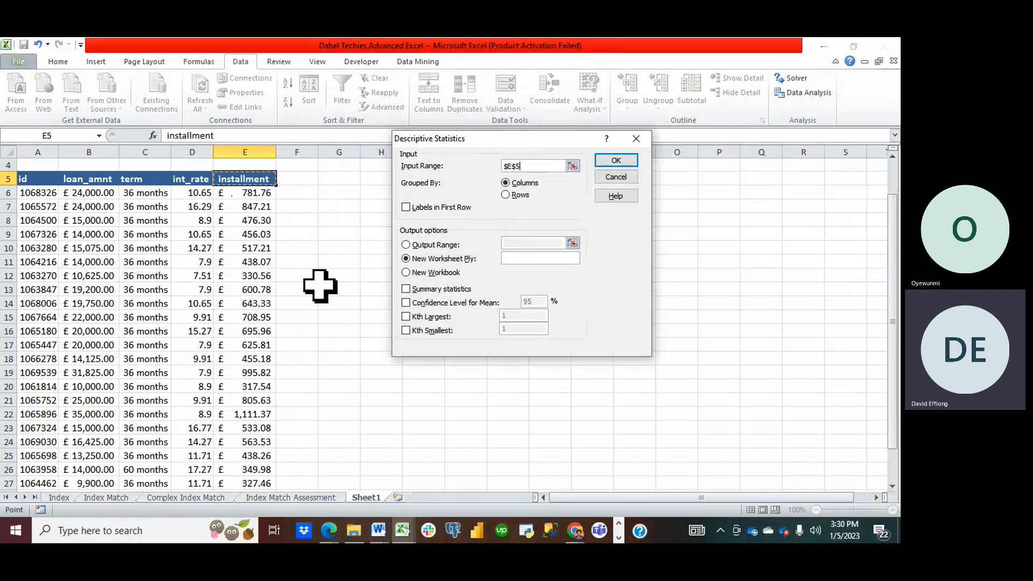
key(ctrl+shift+Down)
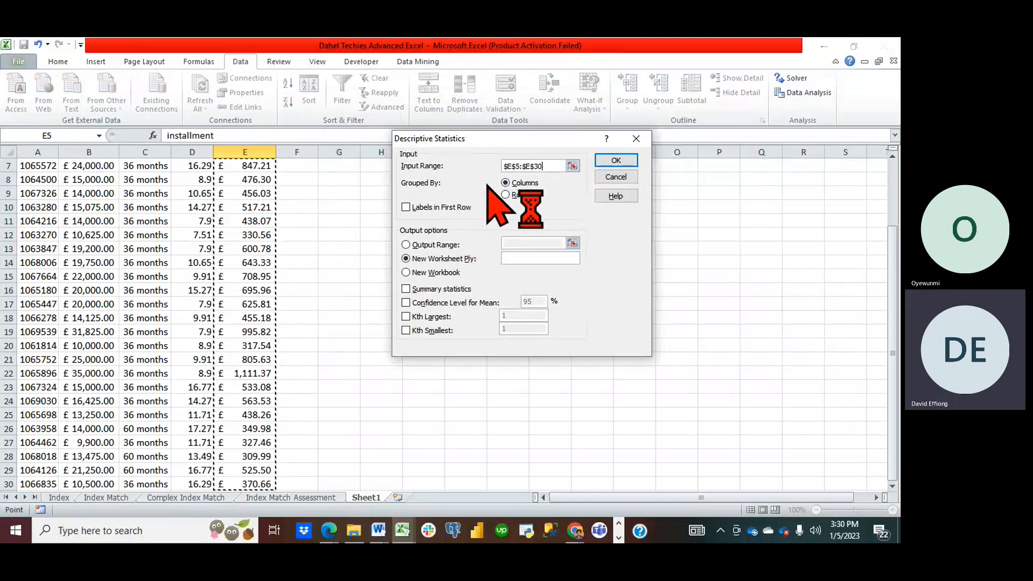
- Enable Labels in First Row, Summary statistics, Kth Largest and Kth Smallest for the descriptive statistics
click(406, 207)
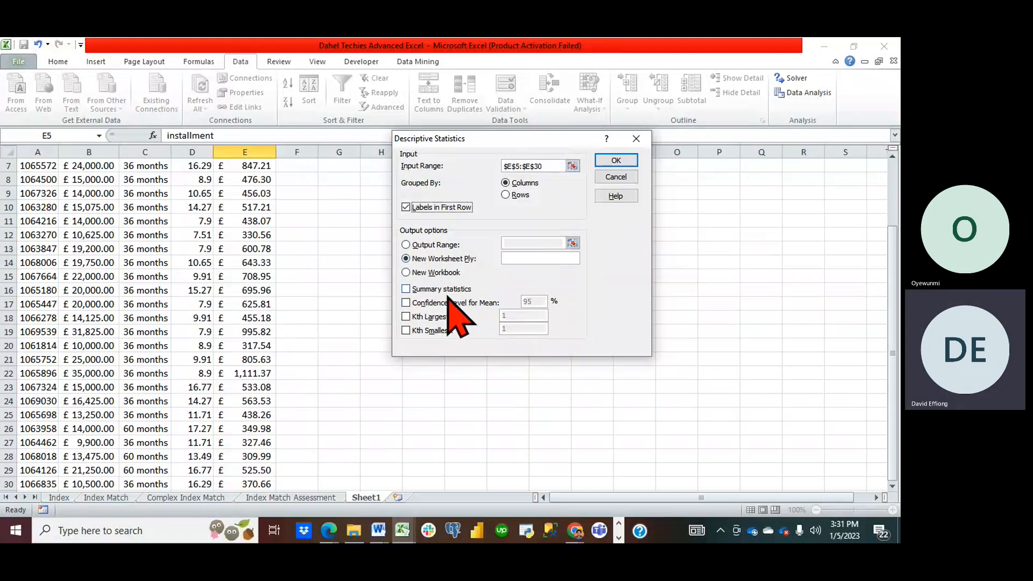
click(406, 291)
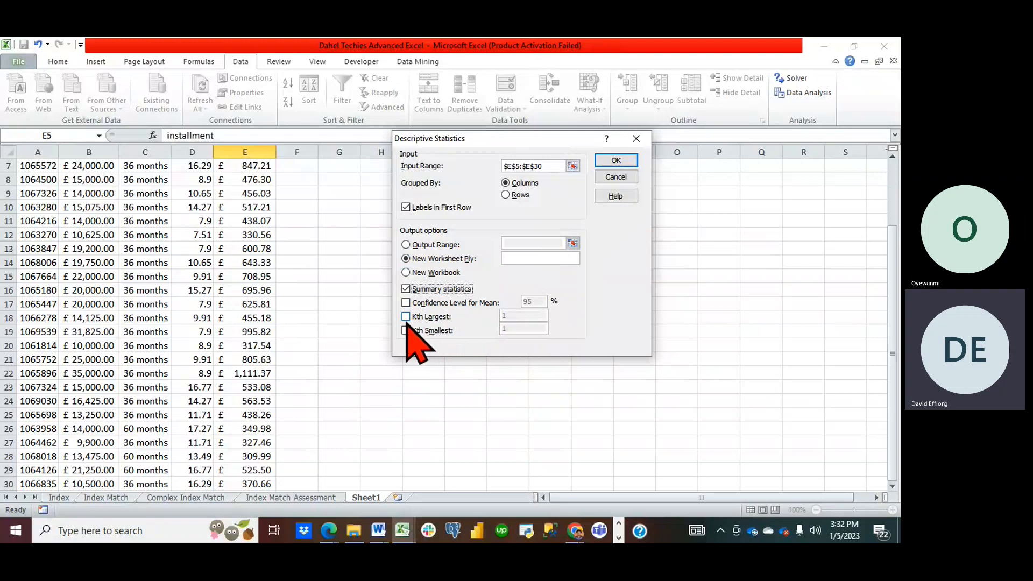
click(405, 316)
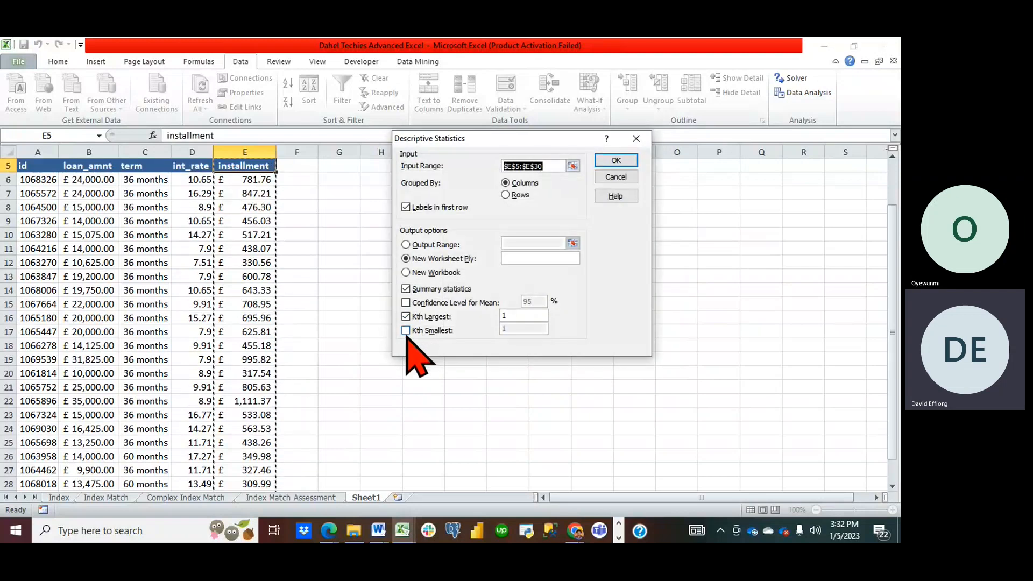
click(405, 330)
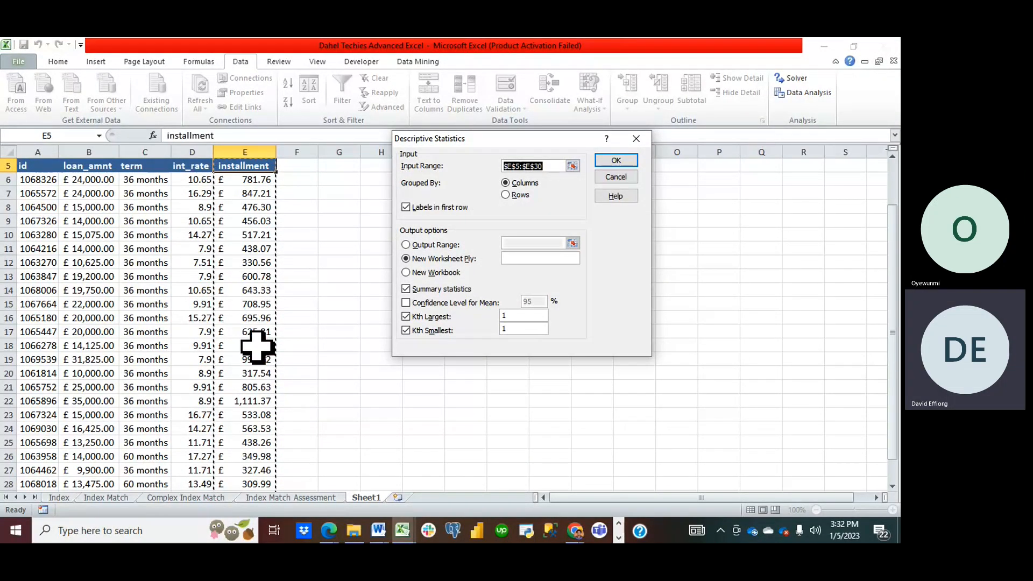
- Set both Kth Largest and Kth Smallest to 2 and generate the descriptive statistics on a new worksheet
click(521, 314)
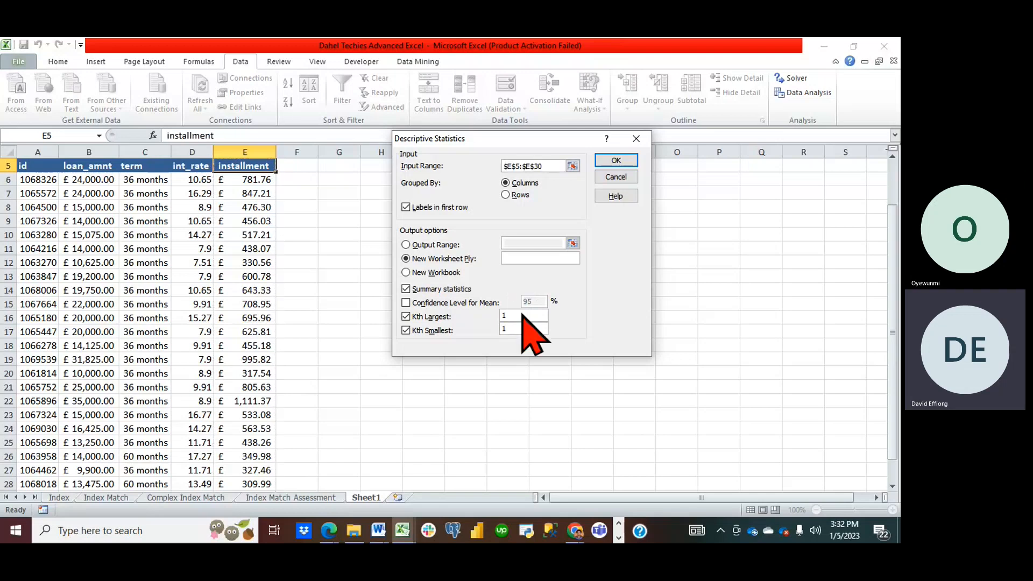
key(BackSpace)
text(2)
click(516, 329)
key(BackSpace)
text(2)
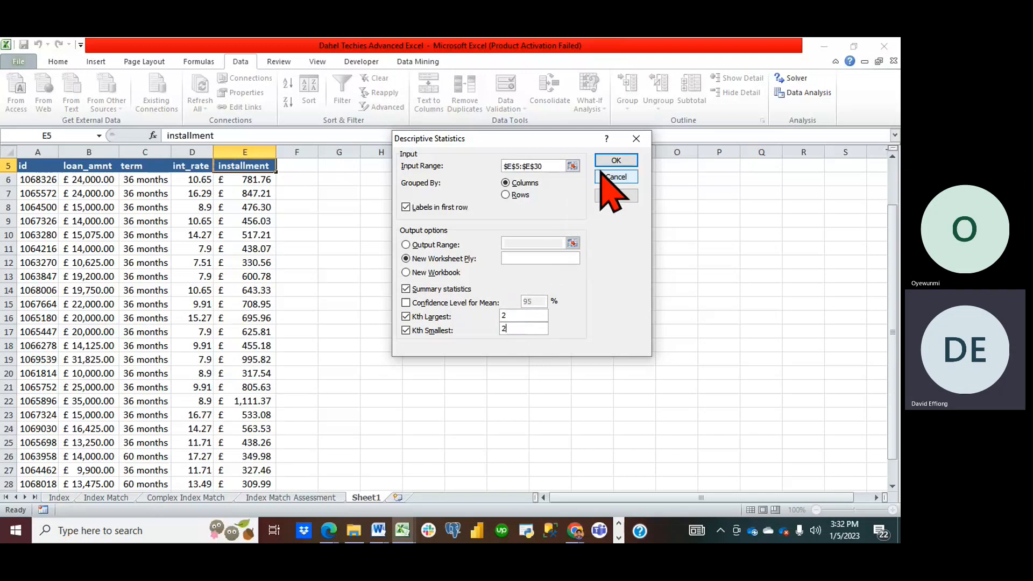
click(616, 160)
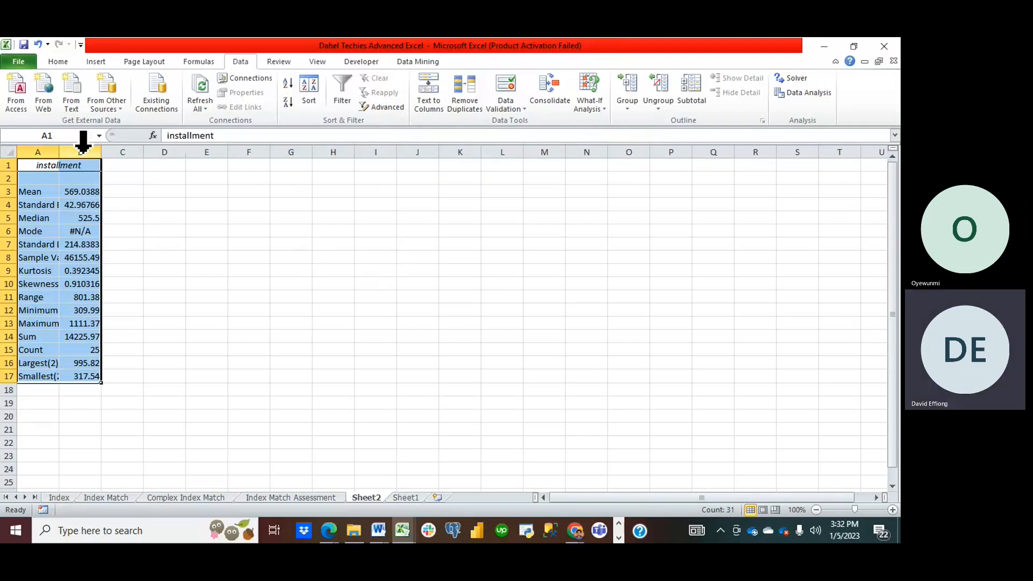
- Fit the width of column B to the statistic values on the new results sheet
double_click(102, 152)
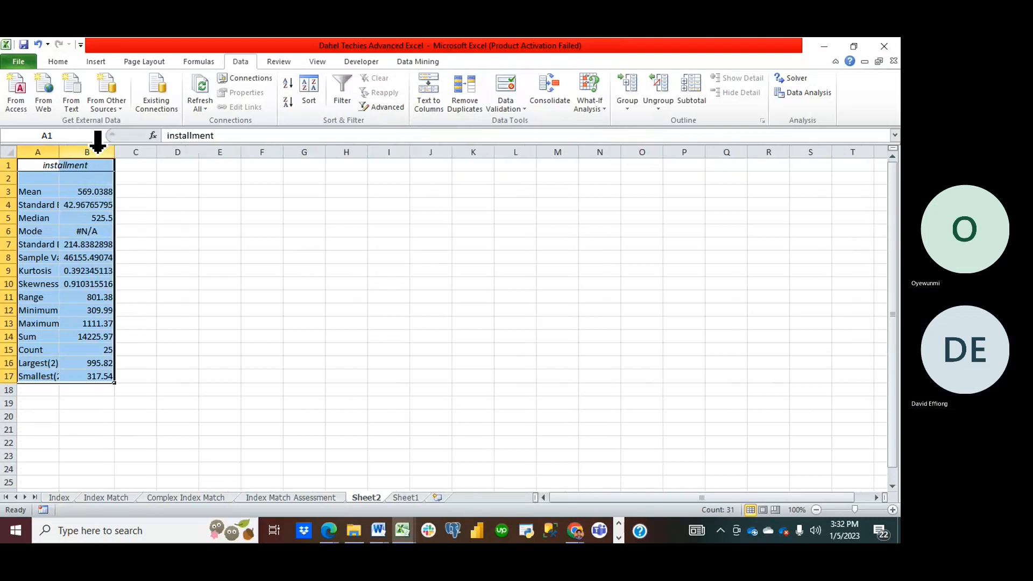
click(893, 509)
click(893, 509)
click(892, 509)
click(892, 509)
click(892, 509)
click(892, 510)
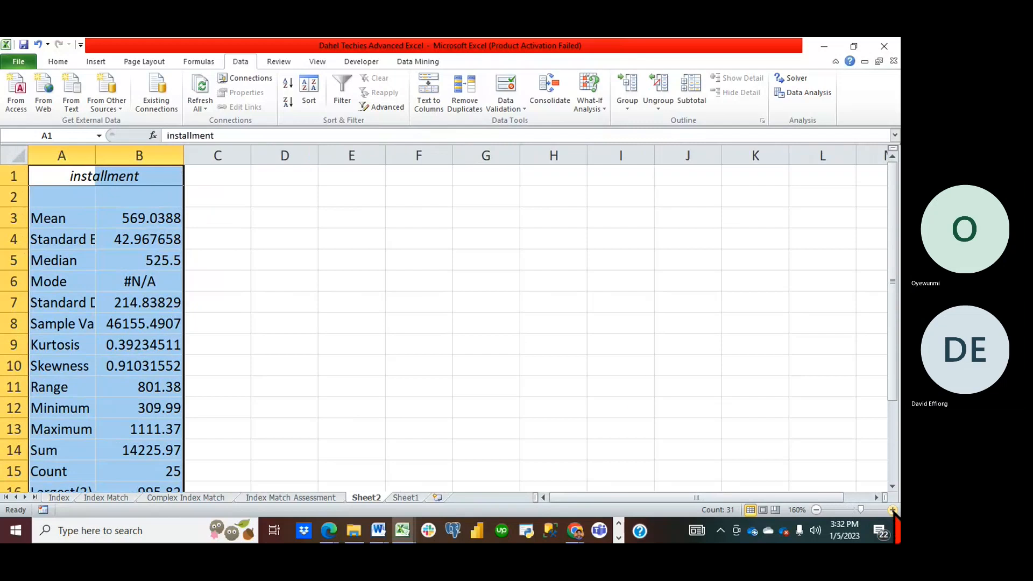
double_click(181, 159)
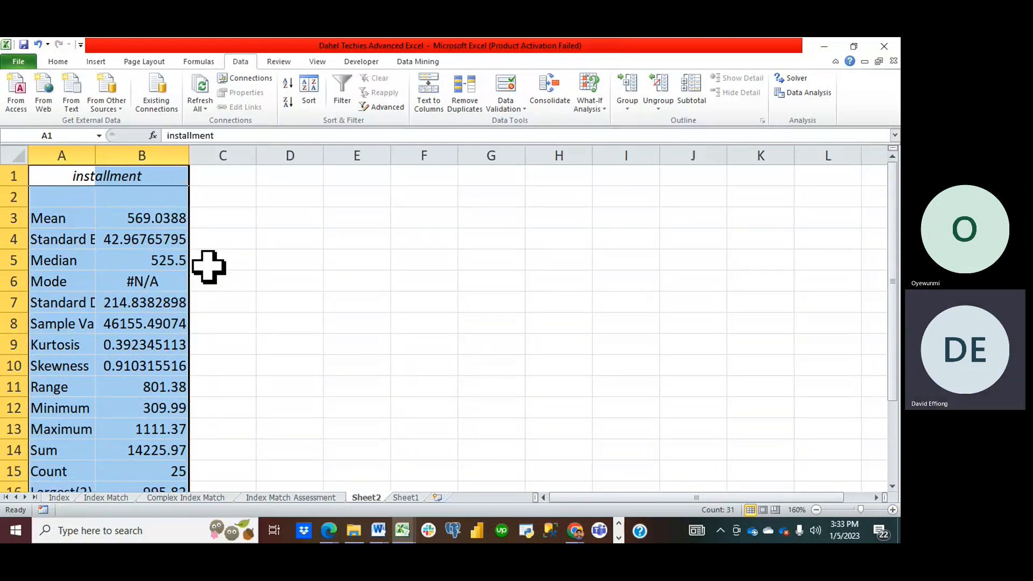
- Fit the width of column A so the statistic labels in the results table show in full
scroll(161, 292, down, 2)
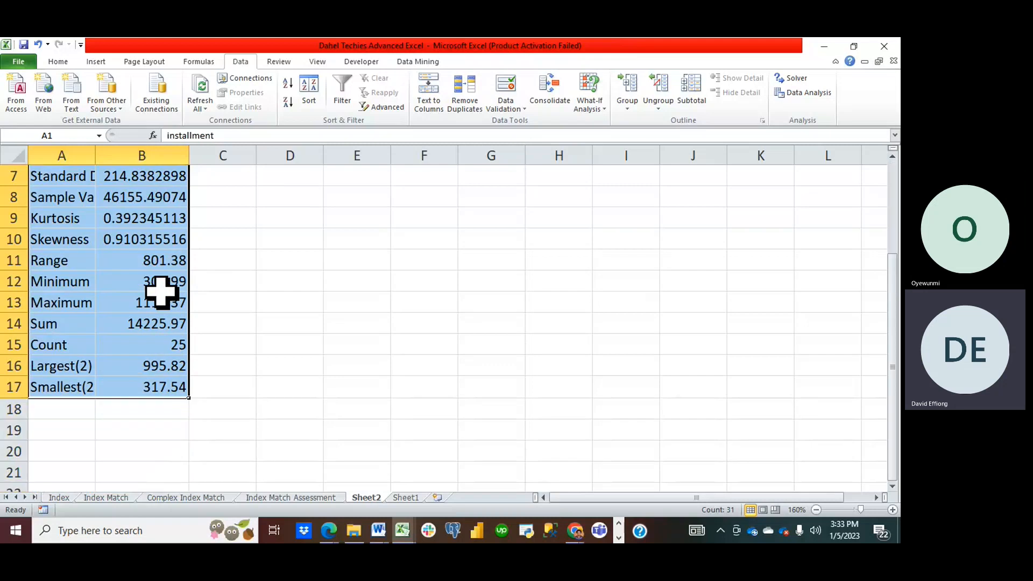
scroll(162, 292, up, 1)
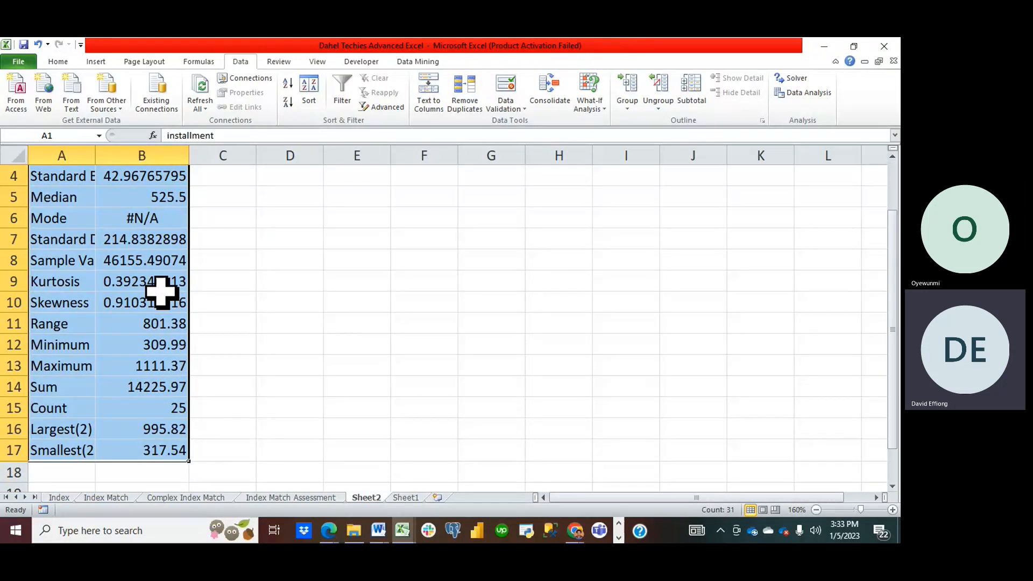
scroll(161, 292, up, 1)
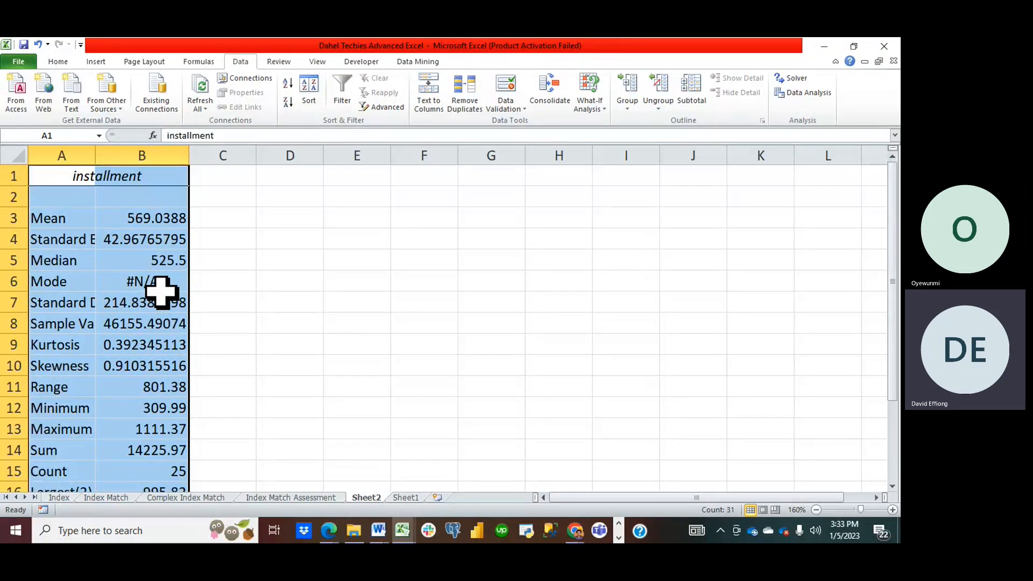
double_click(92, 154)
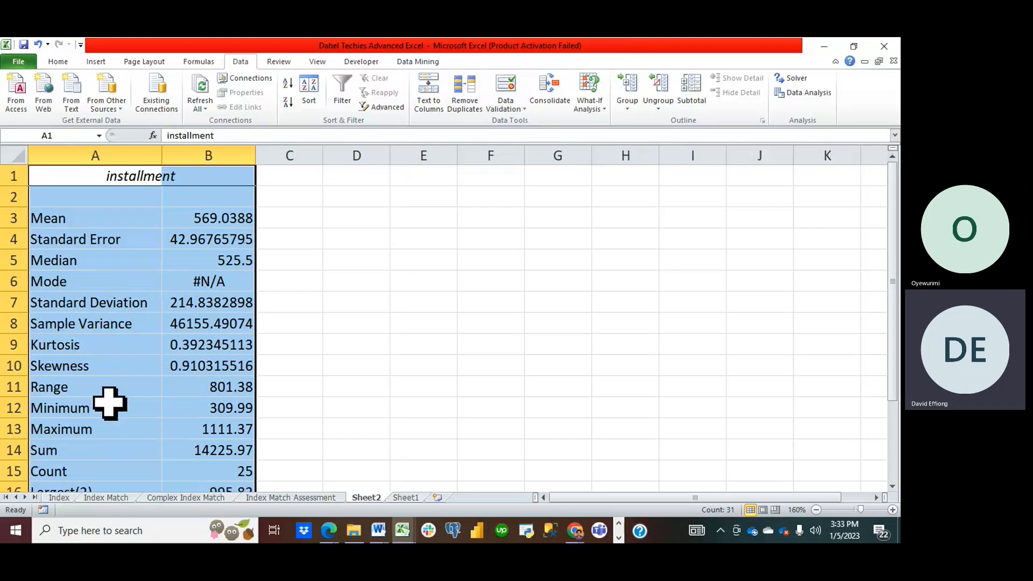
scroll(107, 375, down, 1)
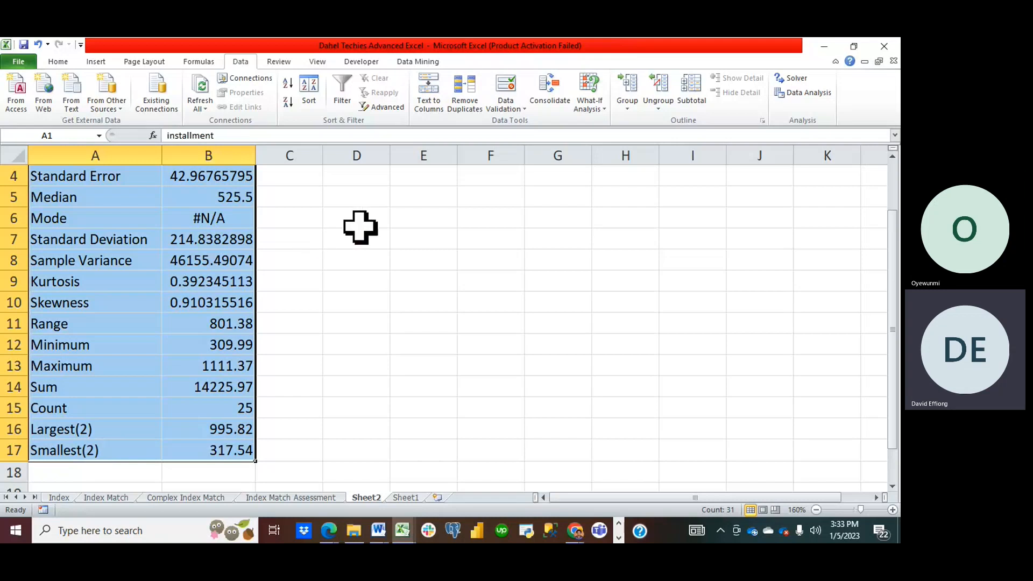
- Reopen the Data Analysis tools and look through the analysis tools listed beyond Descriptive Statistics
click(815, 90)
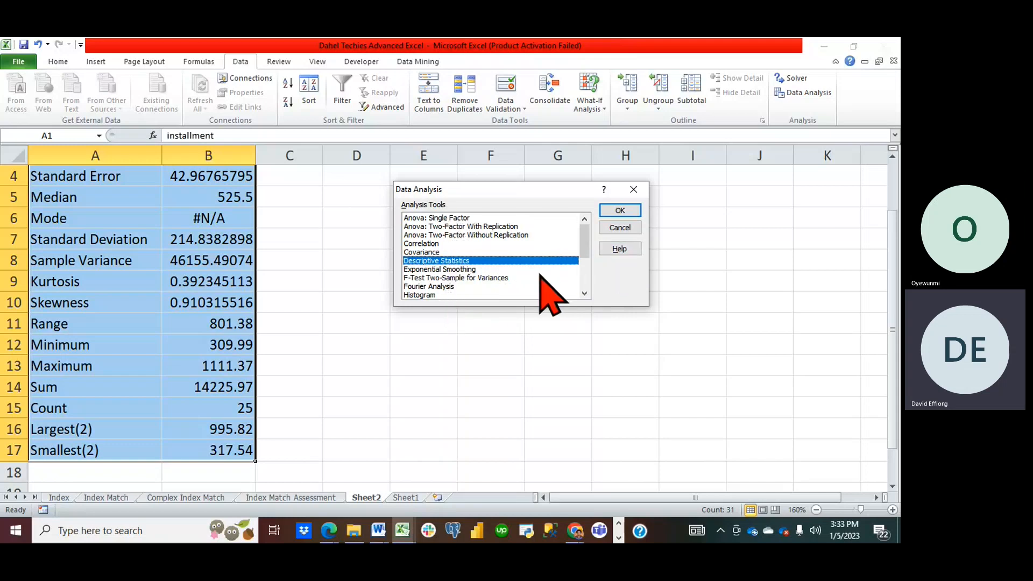
click(585, 293)
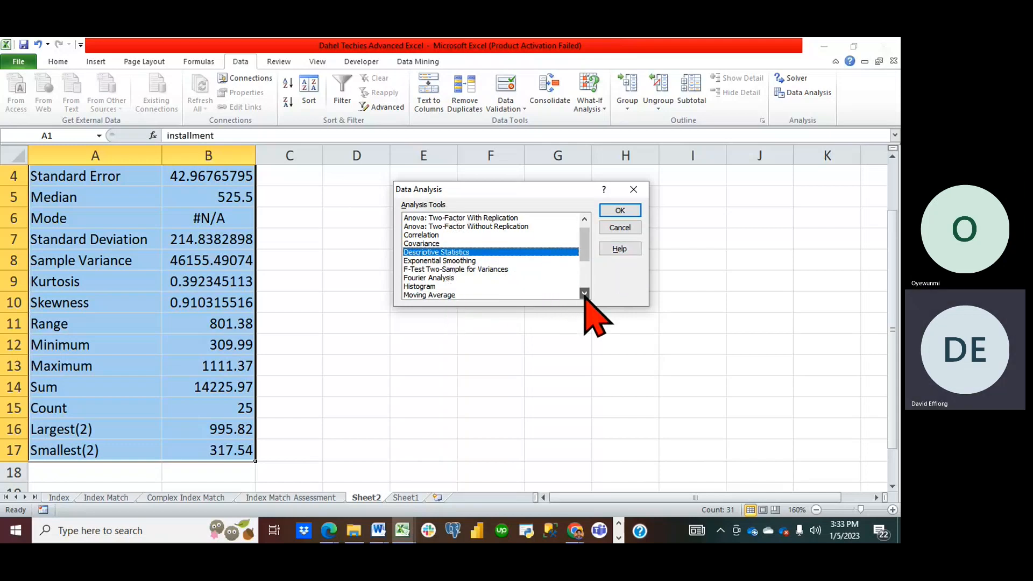
click(584, 293)
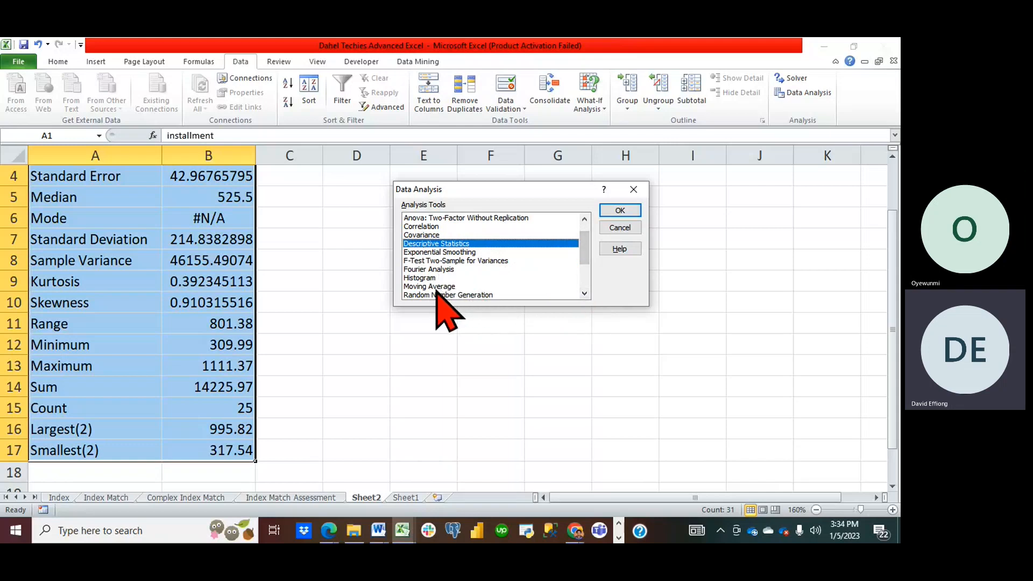
click(584, 293)
click(584, 293)
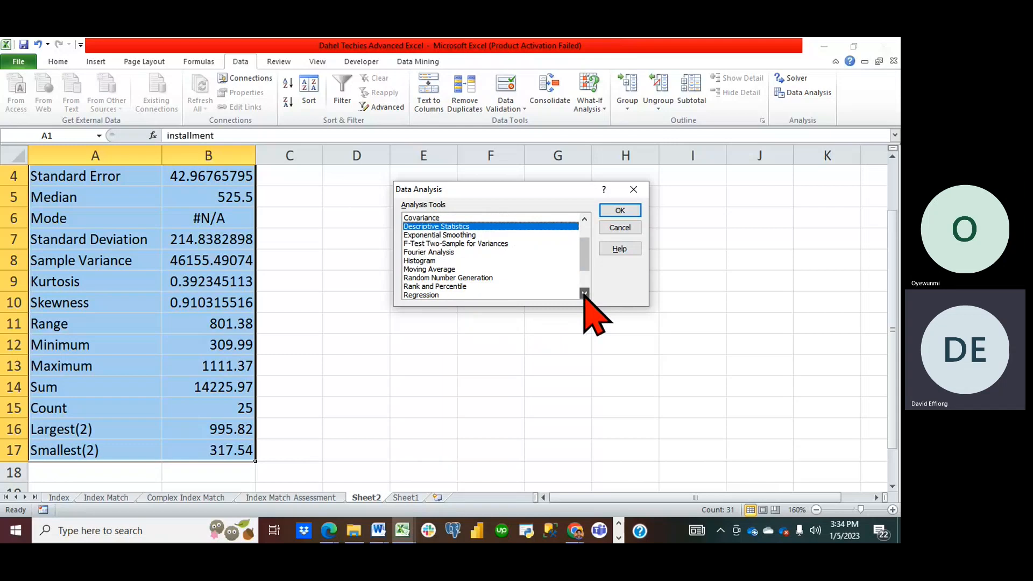
click(584, 293)
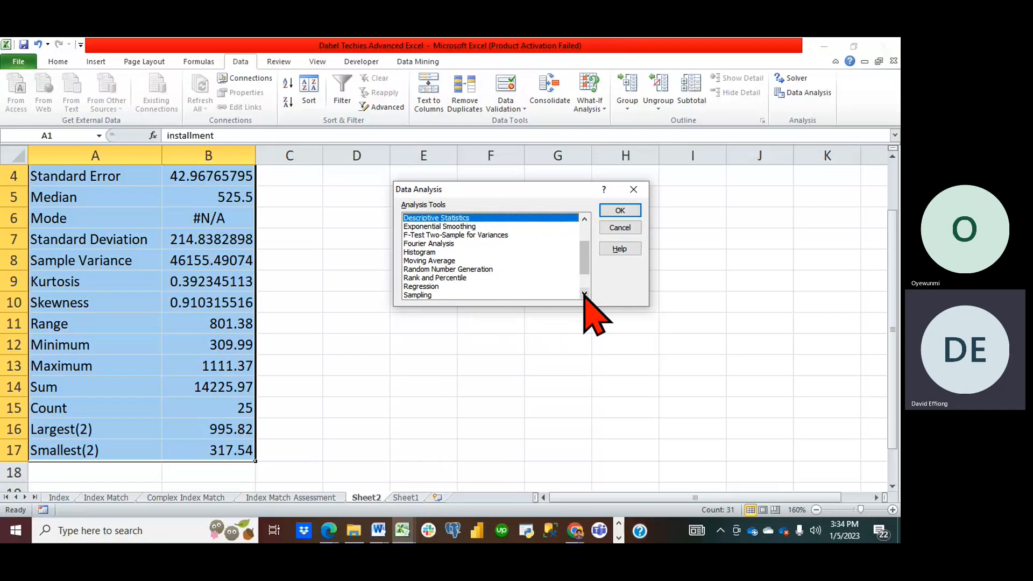